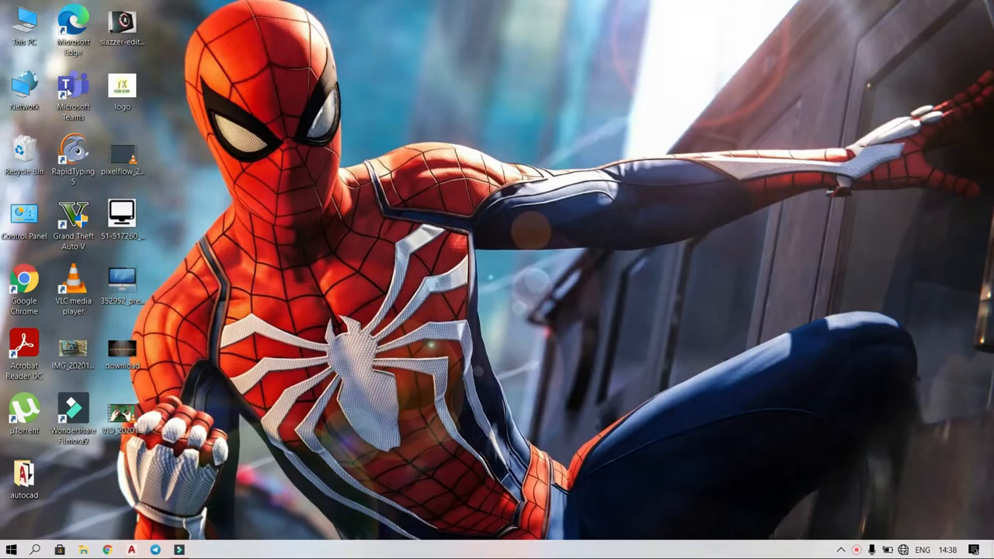
Step: Navigate from This PC into the torrent folder on ketan (D:)
{"action": "double_click", "coordinate": [14, 29]}
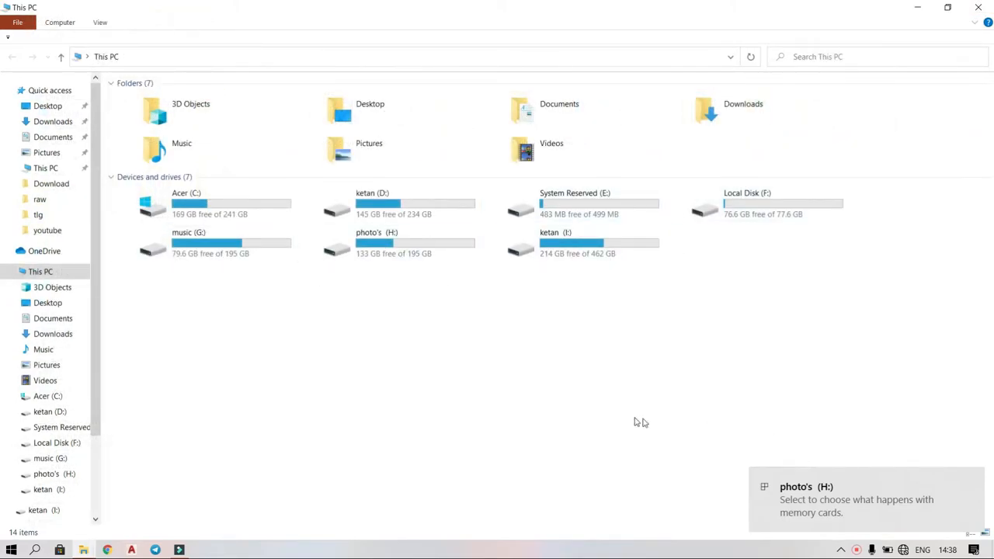
{"action": "double_click", "coordinate": [411, 204]}
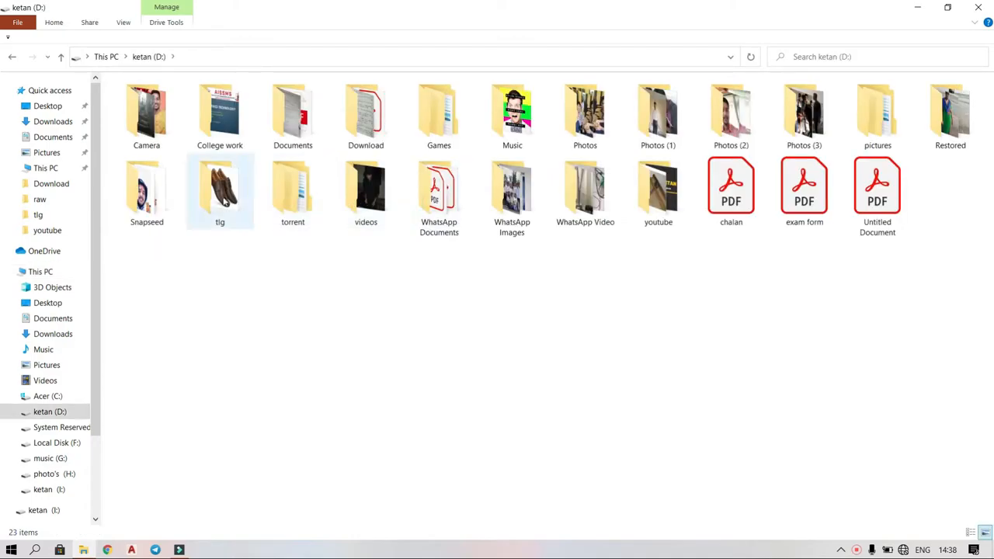
{"action": "double_click", "coordinate": [311, 222]}
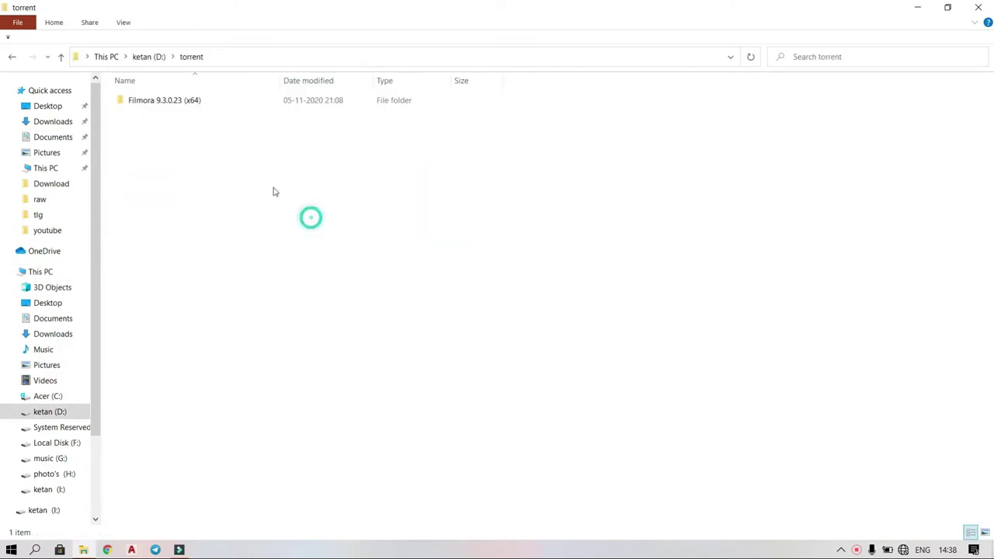
Step: Check the Filmora 9.3.0.23 (x64) folder's Properties for its size and contents
{"action": "left_click", "coordinate": [207, 107]}
{"action": "right_click", "coordinate": [207, 107]}
{"action": "left_click", "coordinate": [269, 385]}
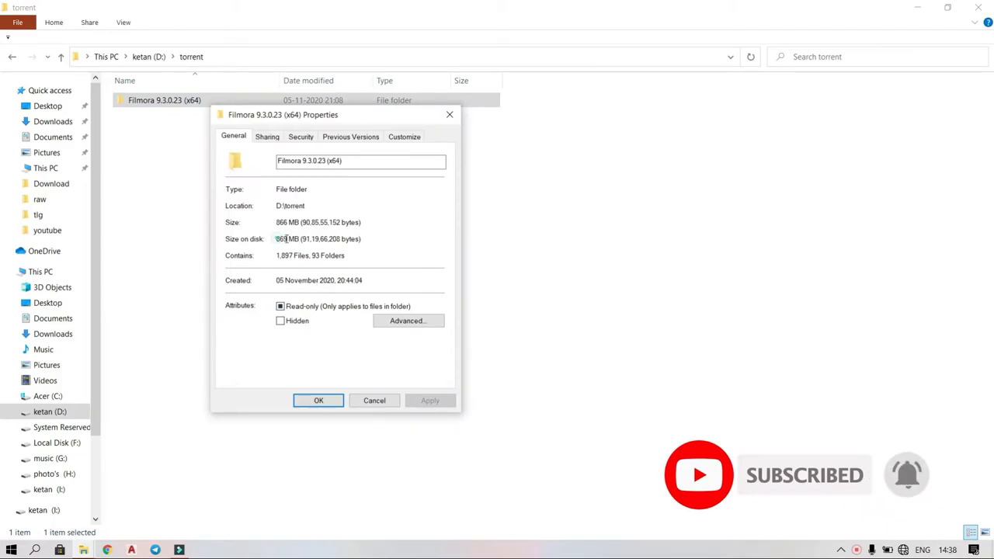
{"action": "left_click", "coordinate": [375, 401]}
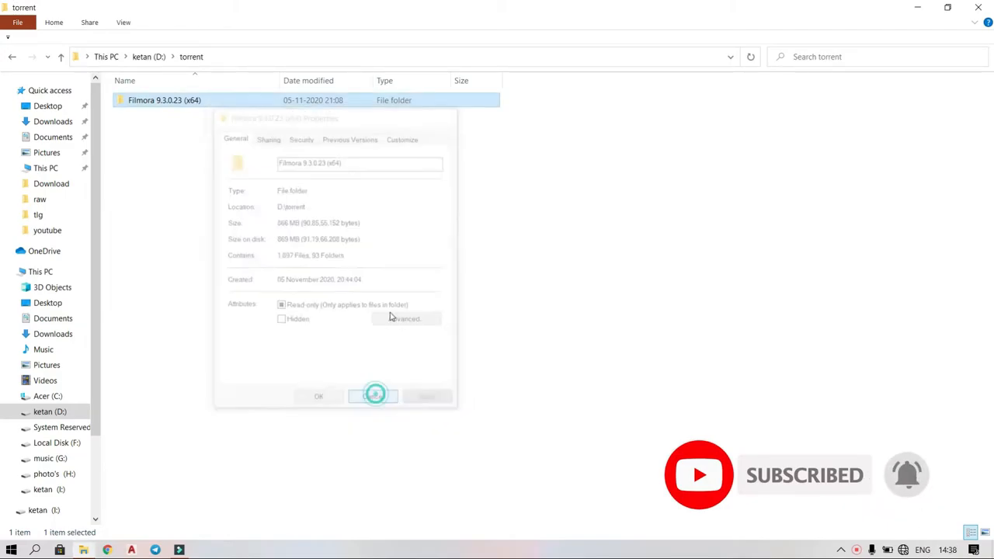
Step: Copy the Filmora 9.3.0.23 (x64) folder and return to This PC
{"action": "right_click", "coordinate": [282, 101]}
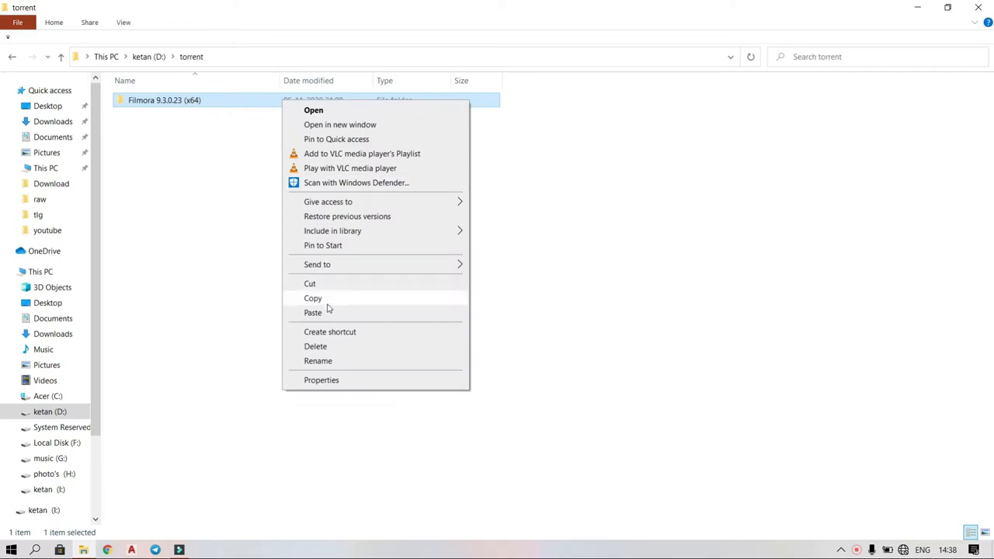
{"action": "left_click", "coordinate": [315, 298]}
{"action": "left_click", "coordinate": [13, 57]}
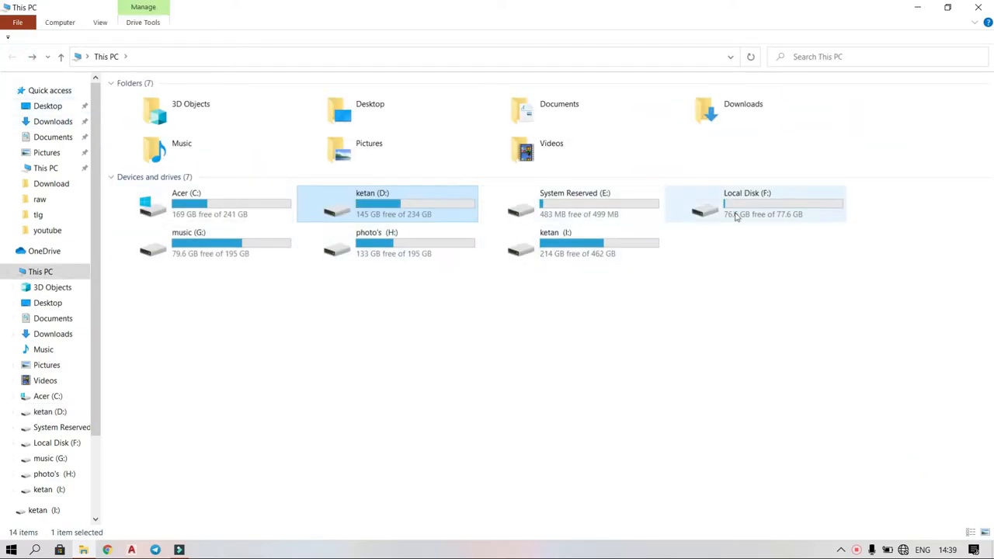
Step: Paste the copied Filmora folder onto the empty Local Disk (F:)
{"action": "double_click", "coordinate": [734, 218]}
{"action": "right_click", "coordinate": [410, 191]}
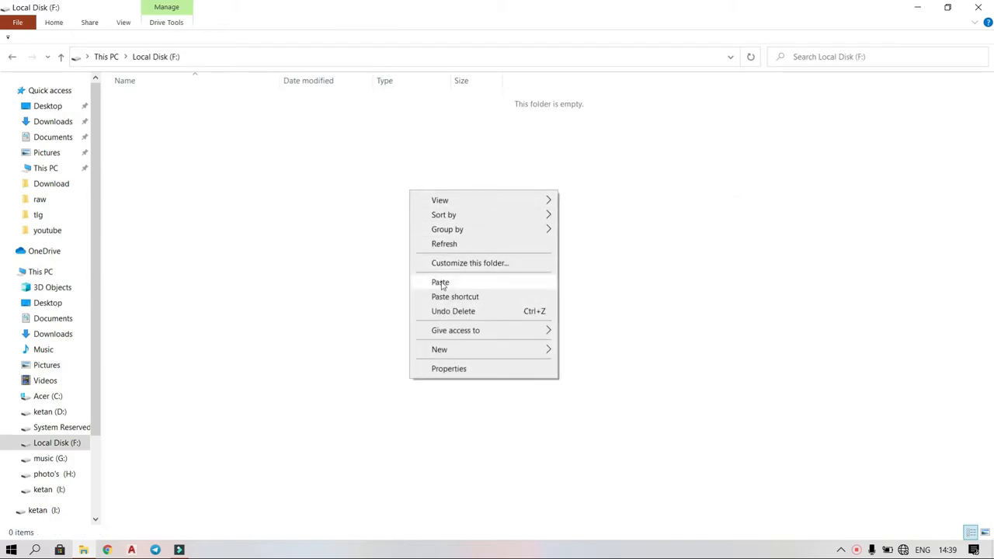
{"action": "left_click", "coordinate": [443, 281]}
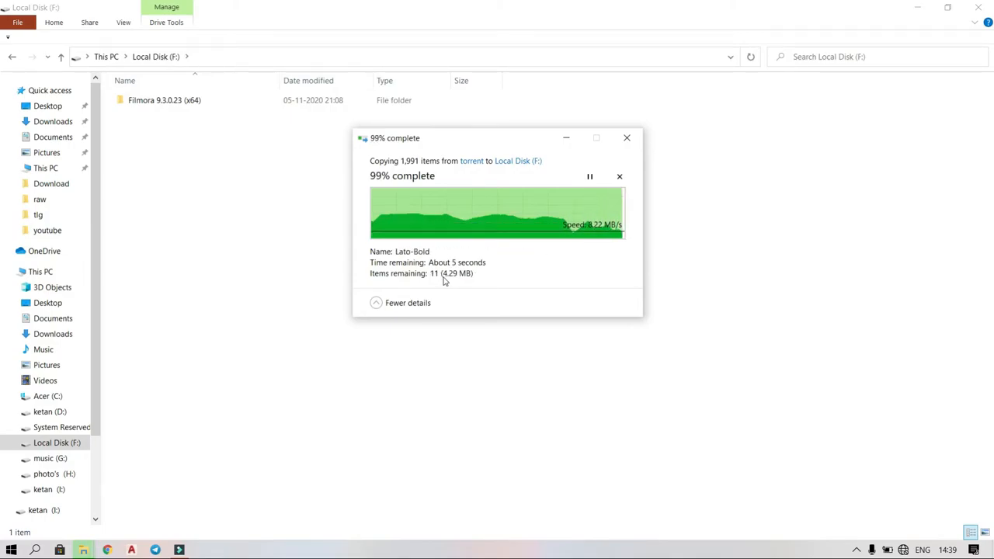
Step: Verify via Properties that the copied Filmora folder is 866 MB with 1,897 files and 93 folders
{"action": "left_click", "coordinate": [291, 100]}
{"action": "right_click", "coordinate": [289, 107]}
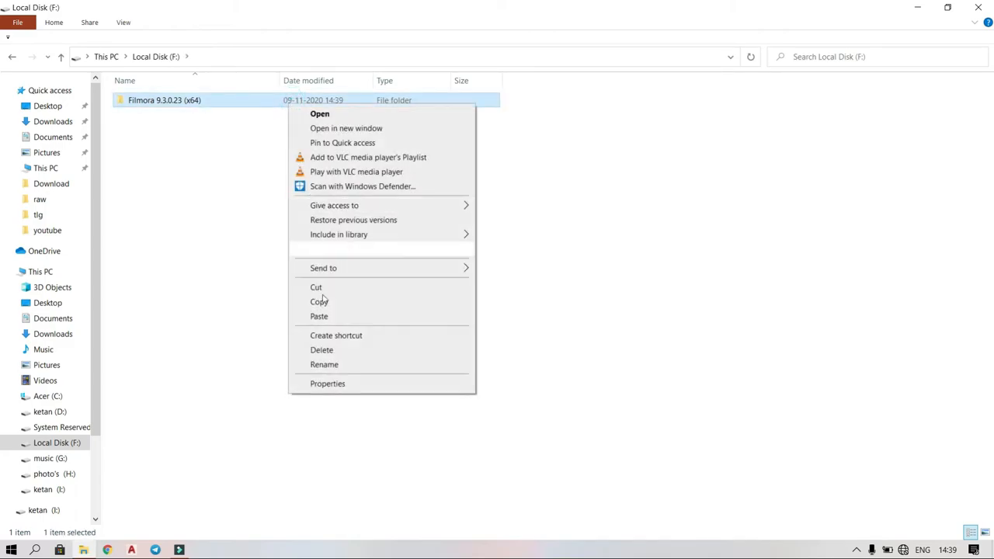
{"action": "left_click", "coordinate": [326, 383]}
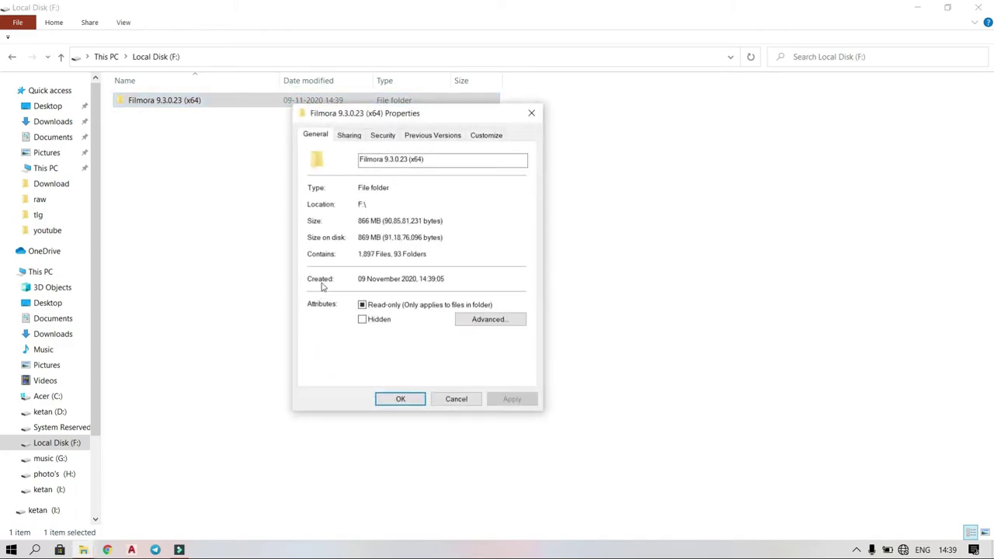
{"action": "left_click", "coordinate": [531, 113]}
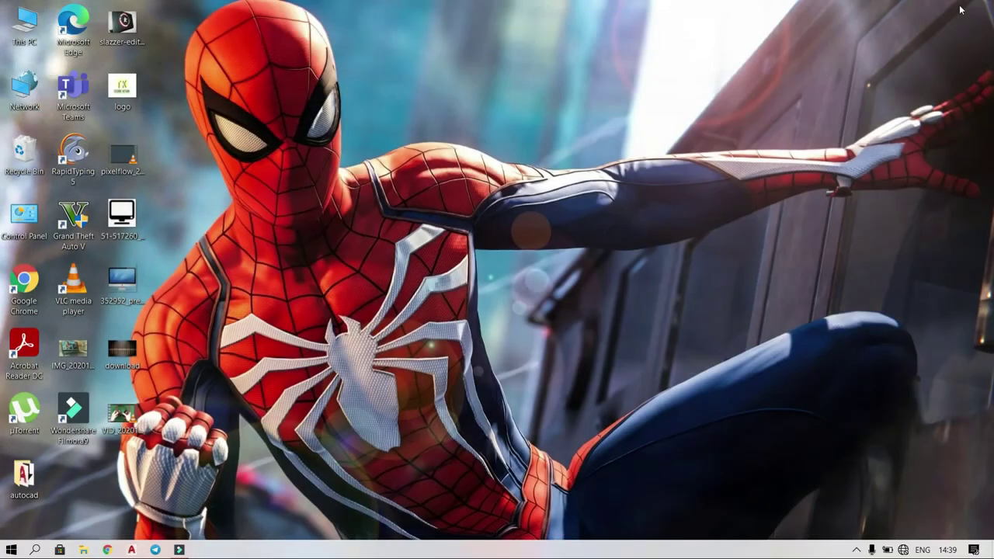
Step: Refresh the desktop twice from its context menu after closing Explorer
{"action": "right_click", "coordinate": [516, 96]}
{"action": "left_click", "coordinate": [540, 140]}
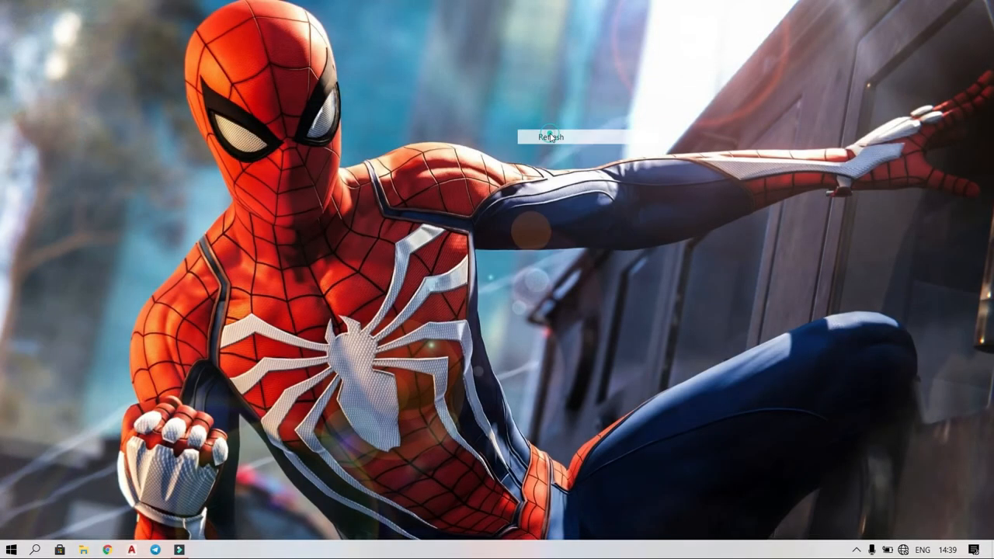
{"action": "right_click", "coordinate": [550, 133]}
{"action": "left_click", "coordinate": [575, 173]}
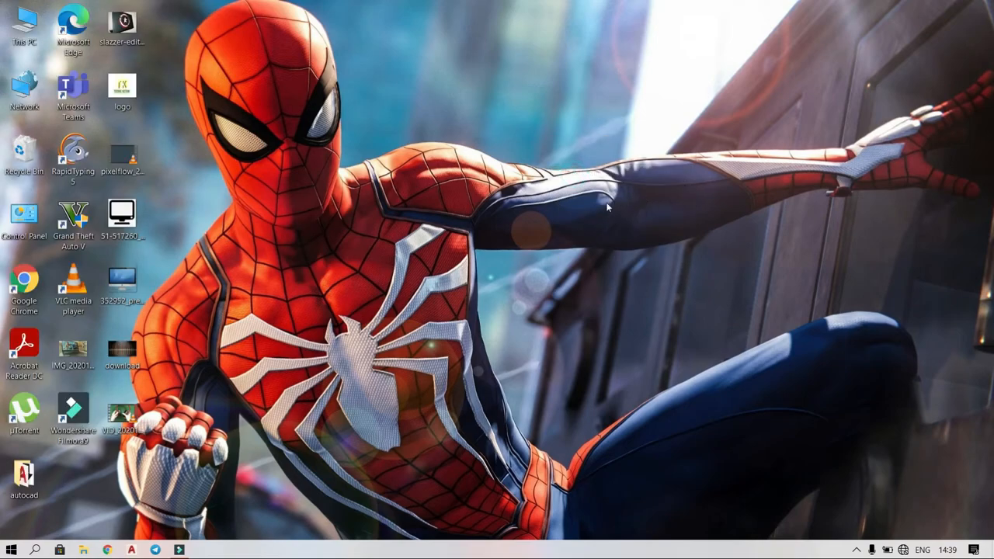